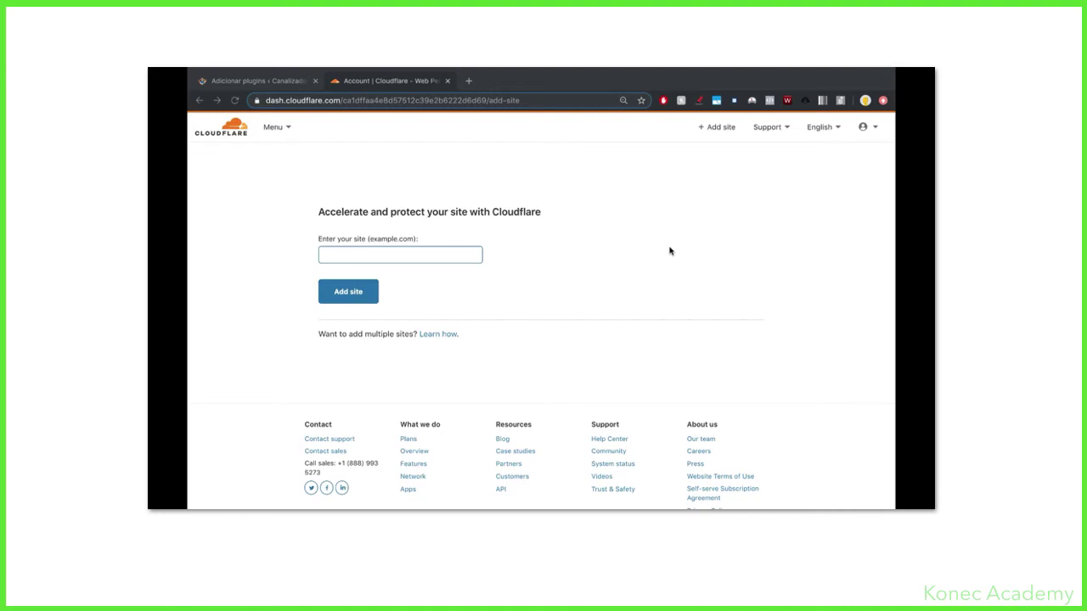
# - Add the site canalizador-lisboa.com to the Cloudflare account
pyautogui.click(555, 201)
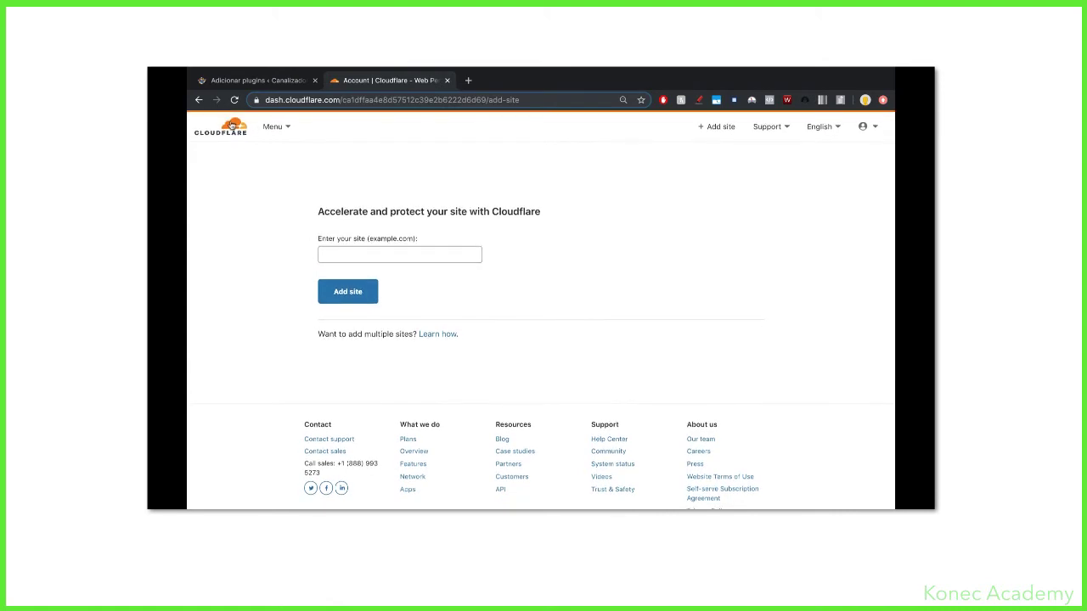
pyautogui.click(402, 252)
pyautogui.write('canalizador-lisboa.com')
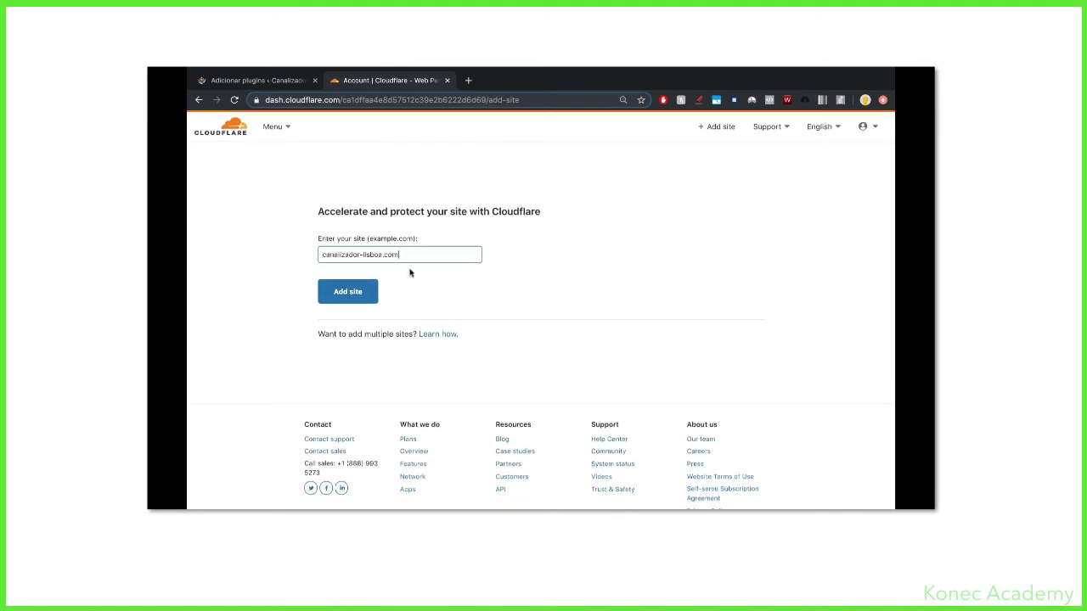
pyautogui.click(365, 289)
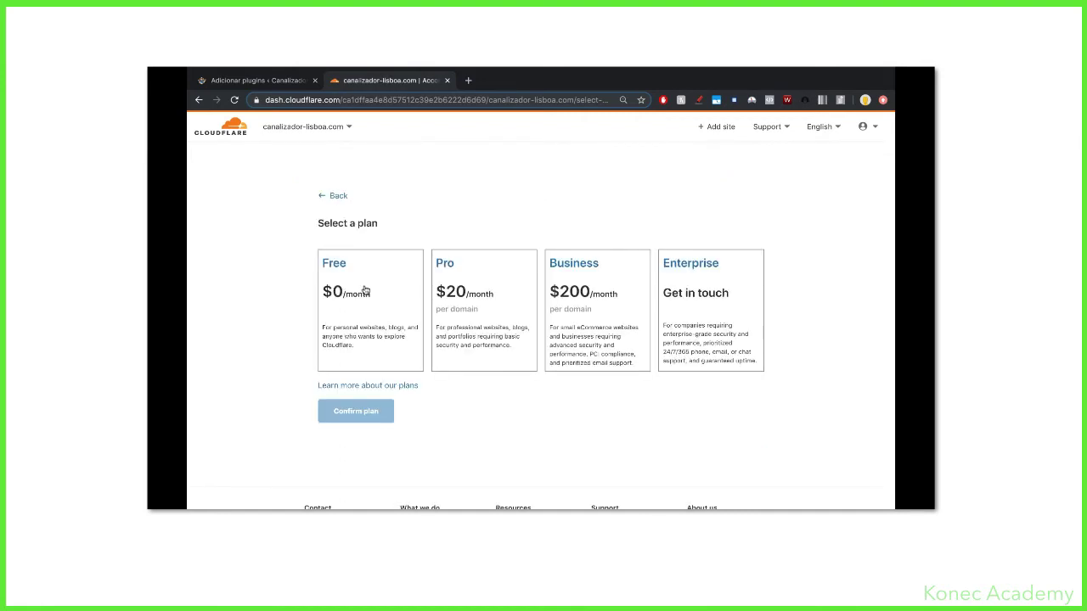
# - Choose the Free $0/month plan for the site and confirm it
pyautogui.scroll(-1, 385, 277)
pyautogui.click(402, 267)
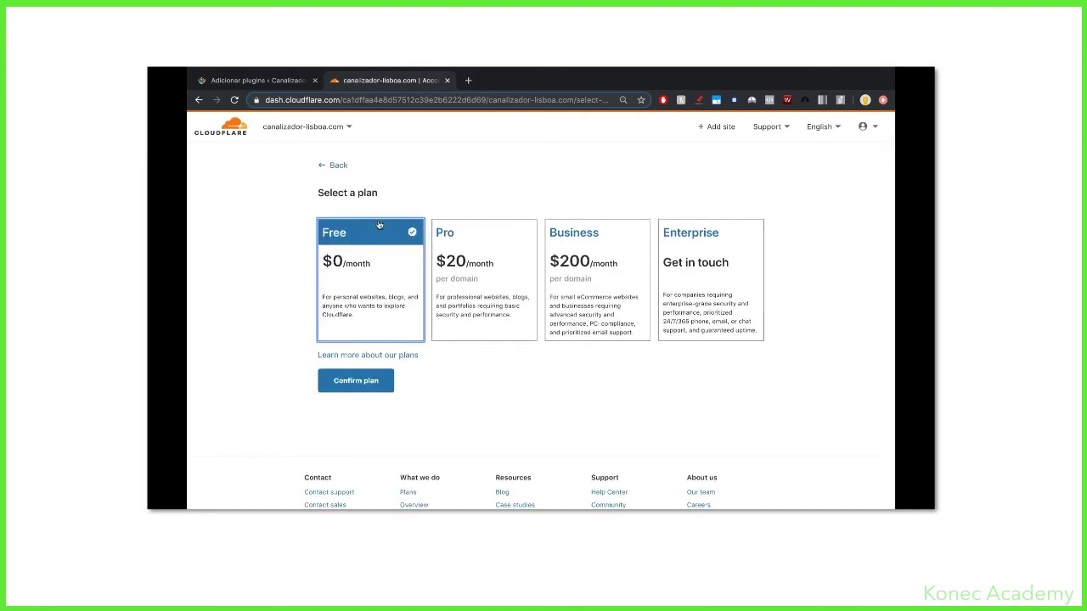
pyautogui.click(367, 387)
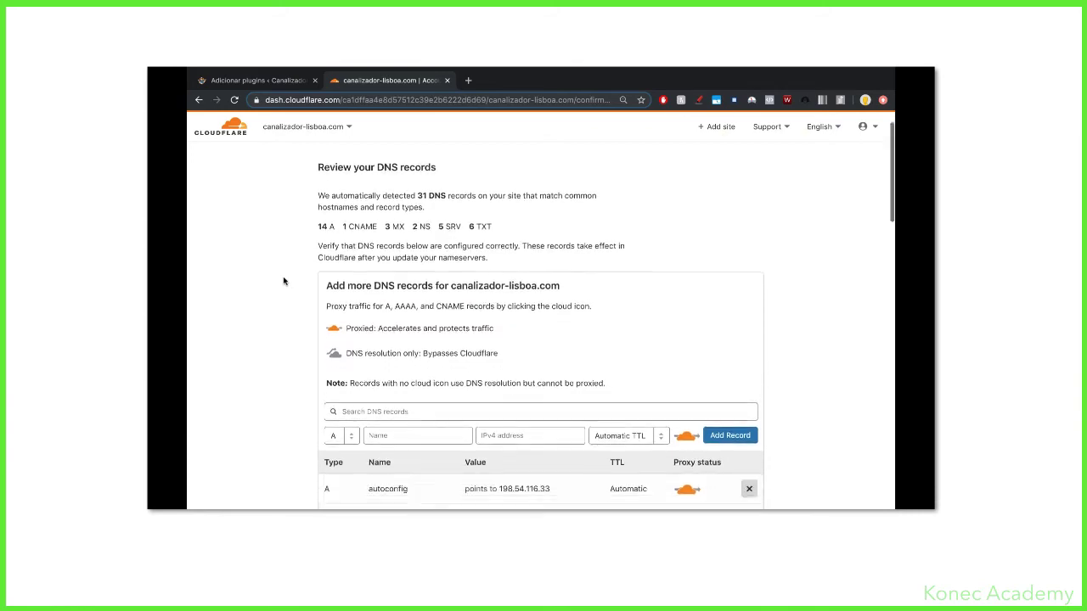
# - Review the detected DNS records for canalizador-lisboa.com and continue to the nameserver change instructions
pyautogui.scroll(-6, 284, 281)
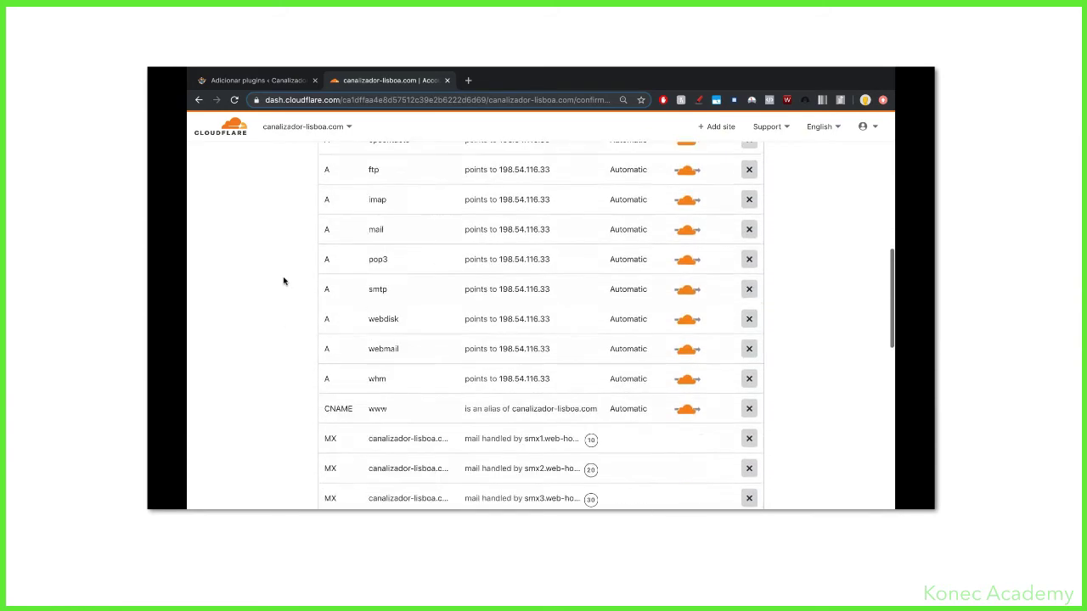
pyautogui.scroll(-10, 284, 281)
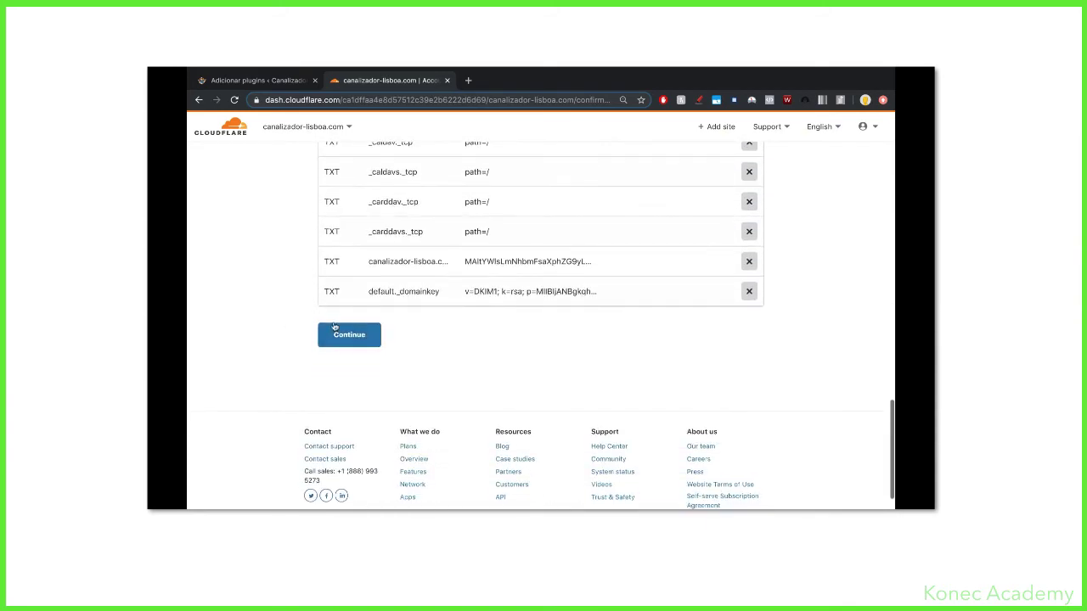
pyautogui.click(335, 330)
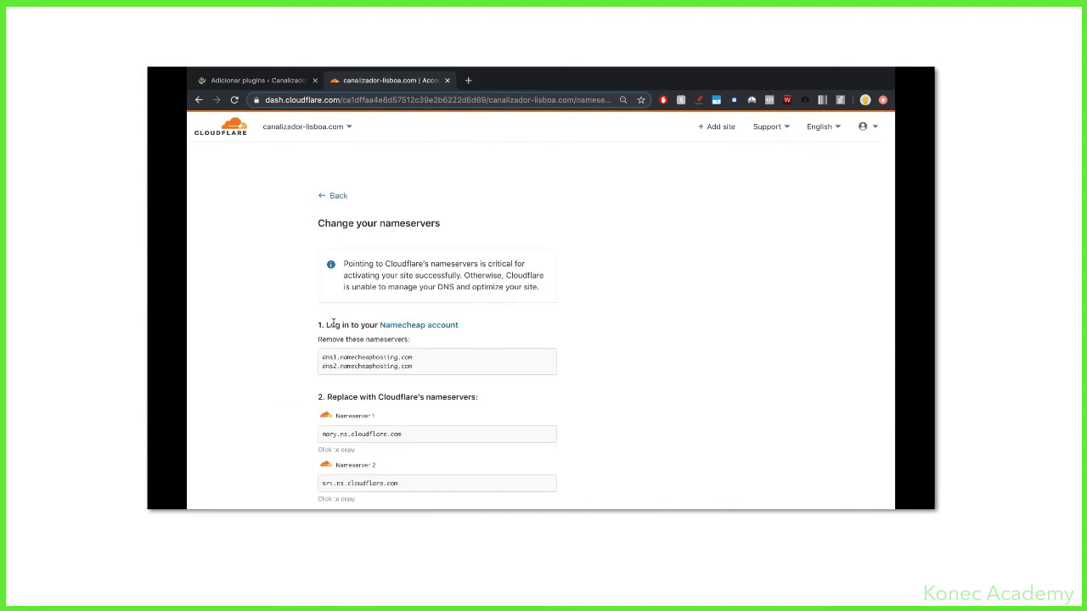
pyautogui.scroll(-3, 332, 323)
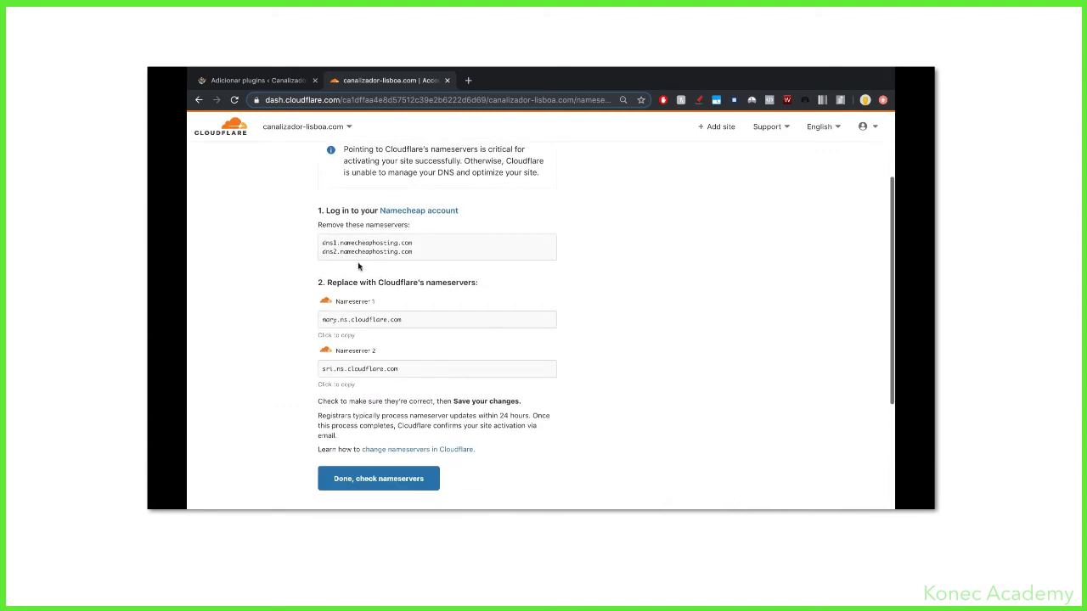
# - Switch to the WordPress admin, search the plugins for "really simple ssl", and install and activate Really Simple SSL
pyautogui.click(255, 80)
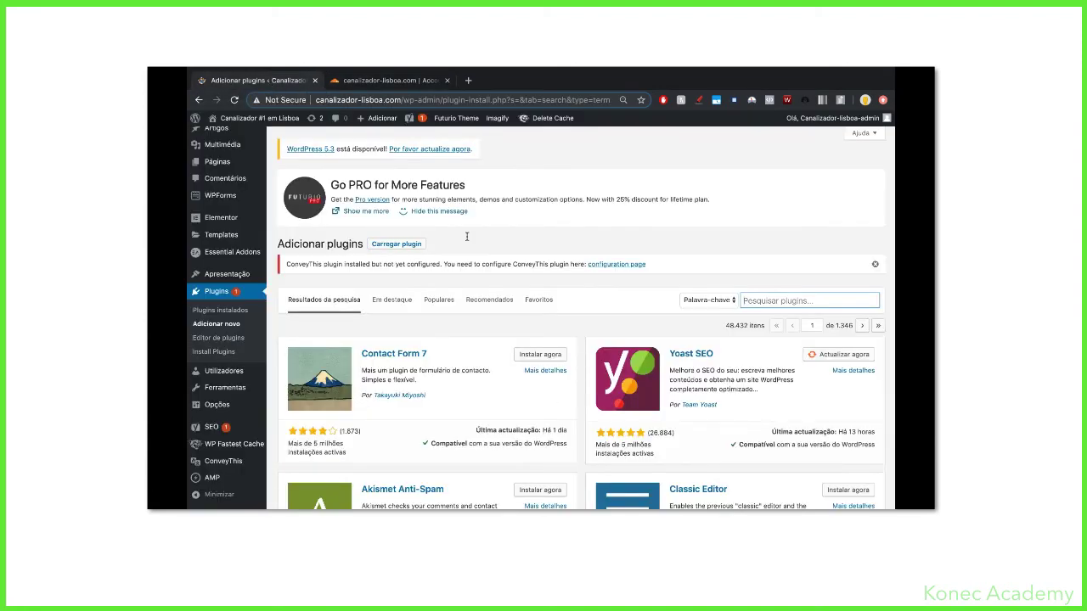
pyautogui.click(781, 299)
pyautogui.write('reall')
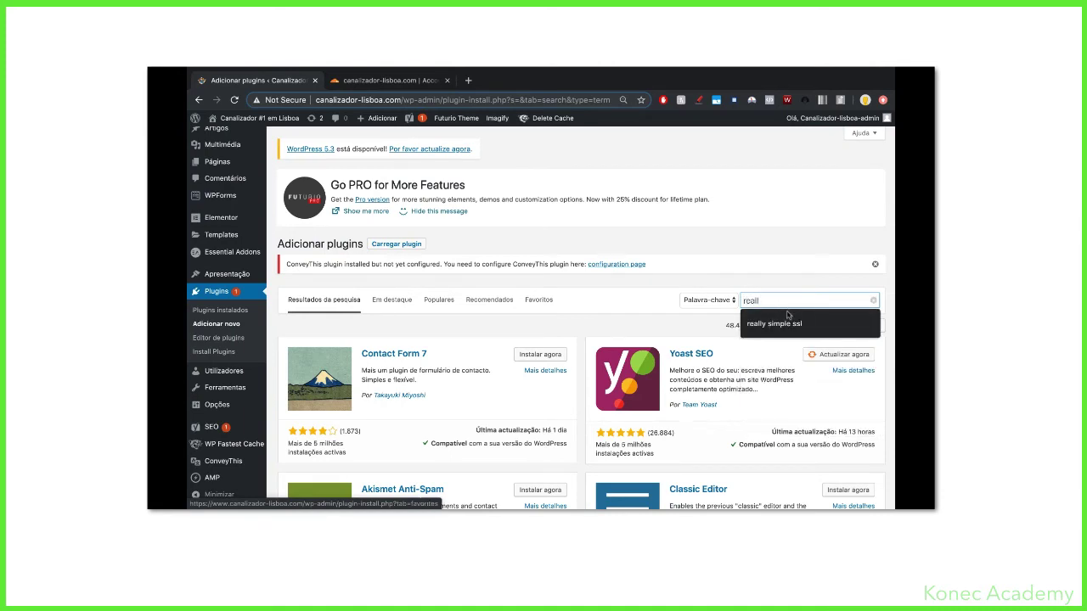
pyautogui.write('y simple ')
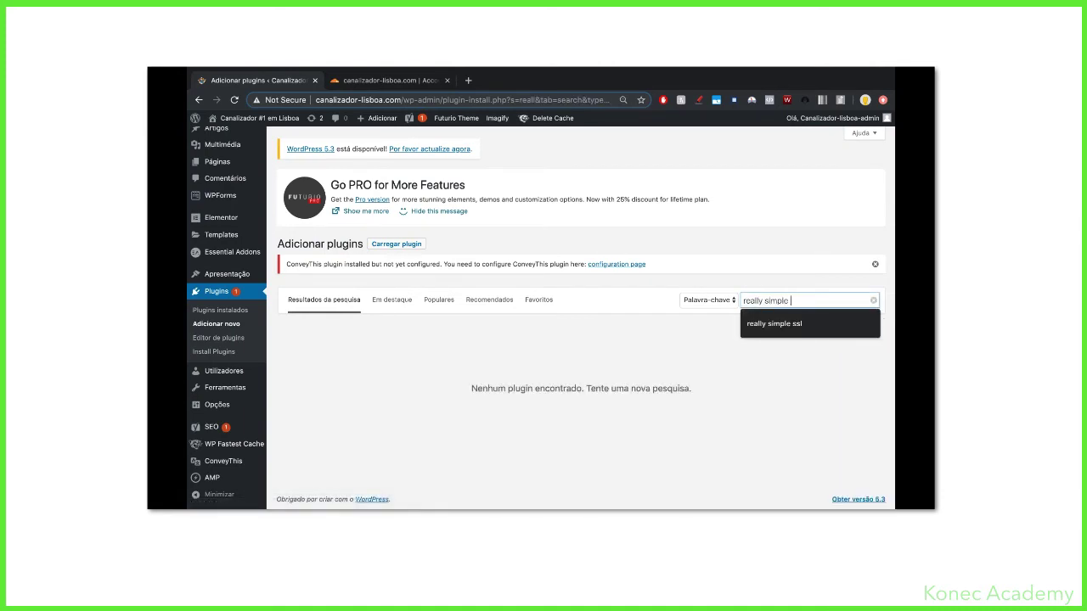
pyautogui.write('ssl')
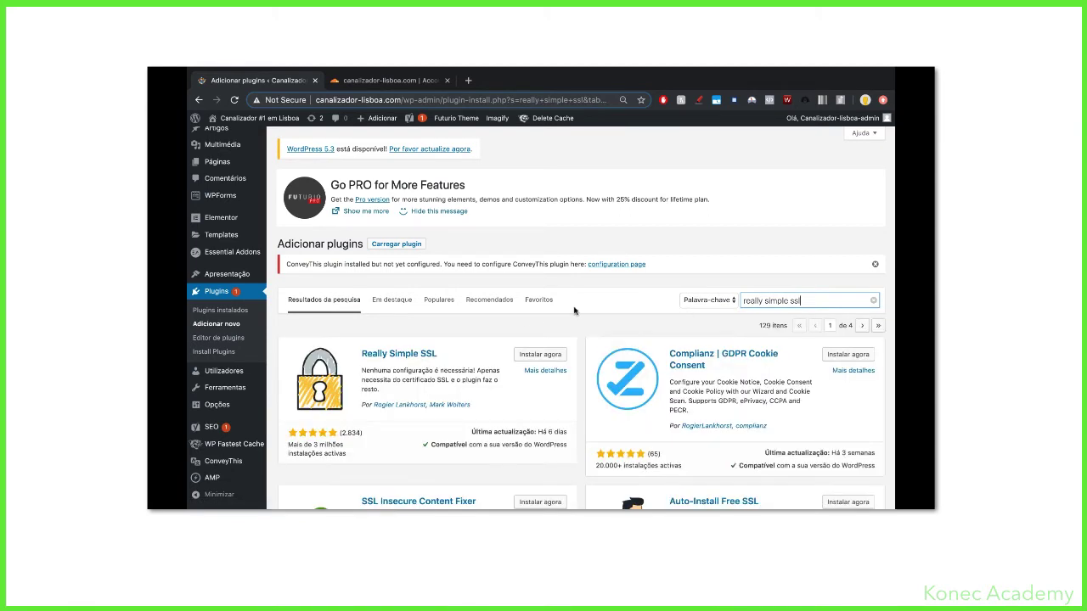
pyautogui.click(537, 354)
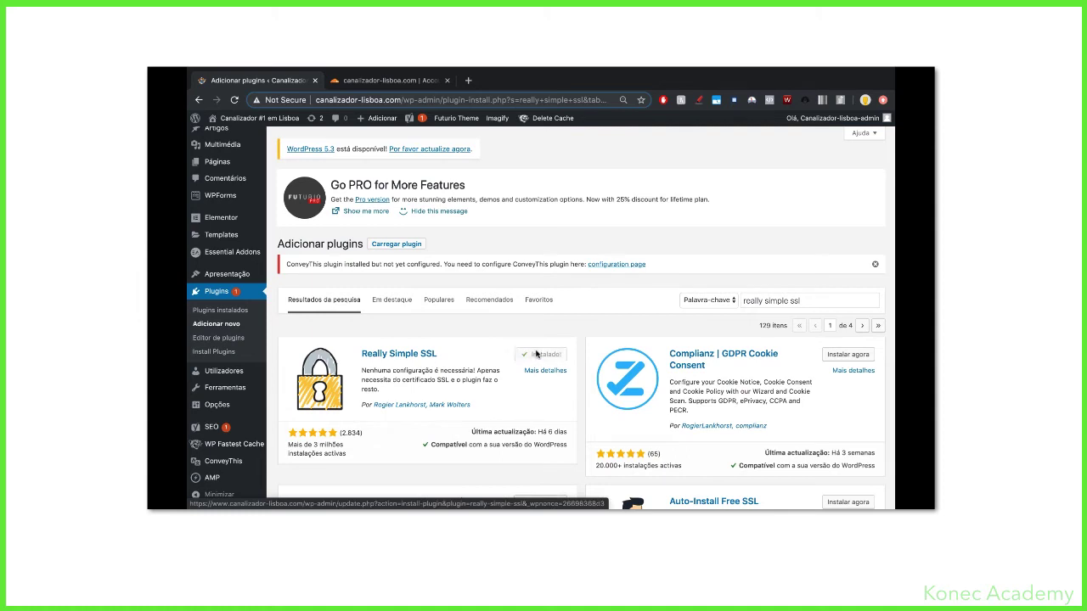
pyautogui.click(561, 356)
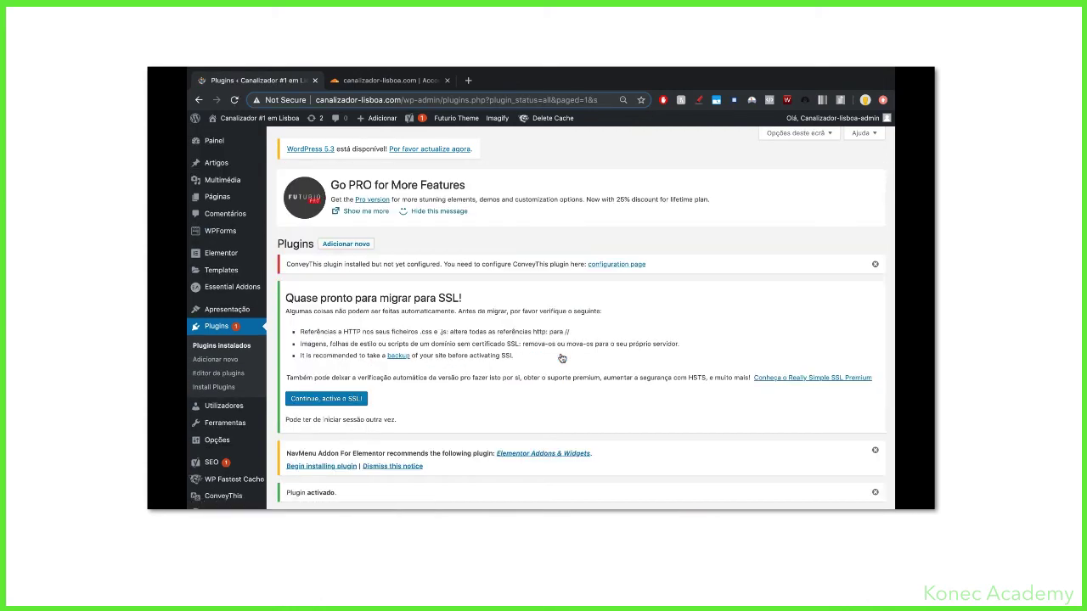
# - Open the SSL settings page of the Really Simple SSL plugin and look through its configuration
pyautogui.scroll(-3, 239, 425)
pyautogui.moveTo(239, 433)
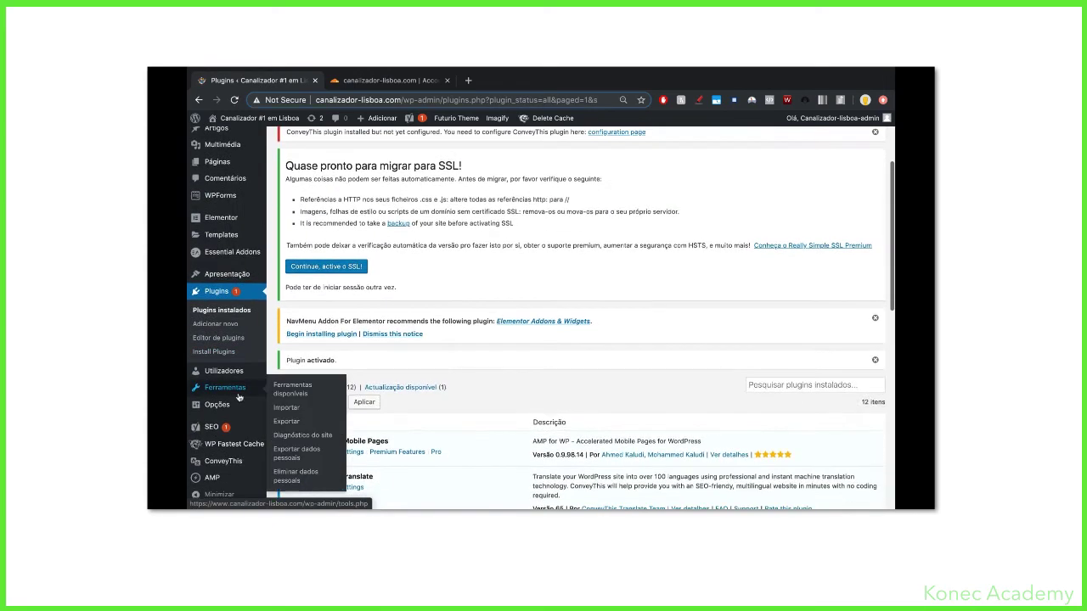
pyautogui.moveTo(246, 405)
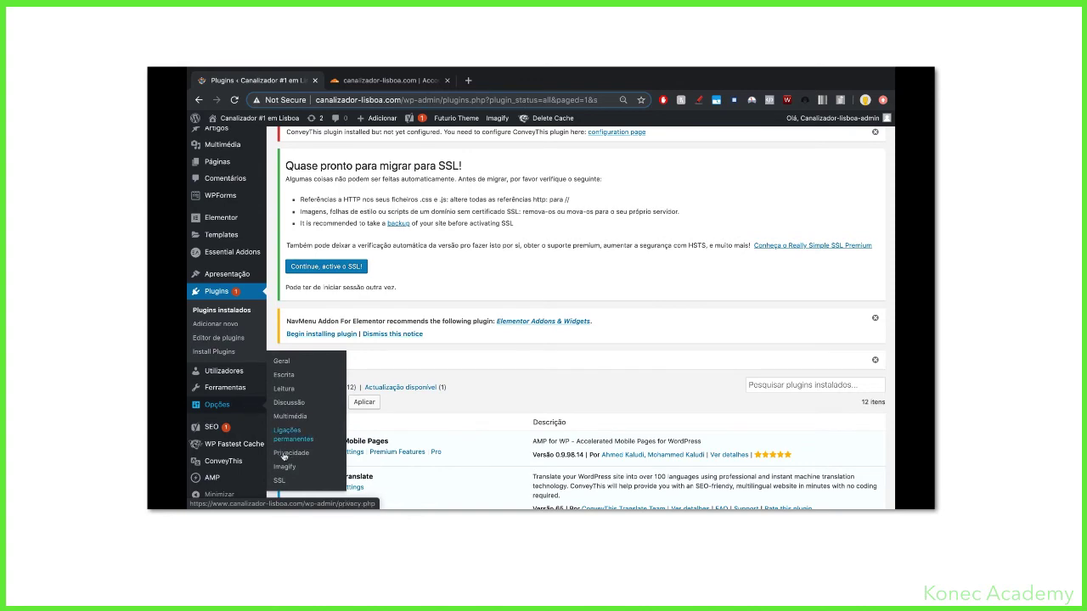
pyautogui.click(278, 481)
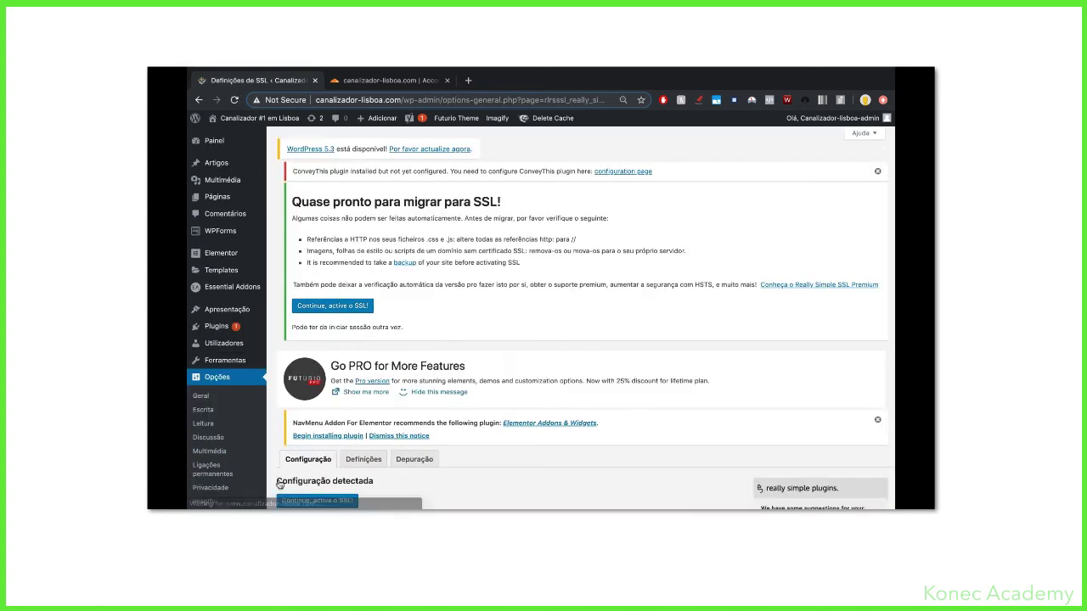
pyautogui.scroll(-5, 387, 371)
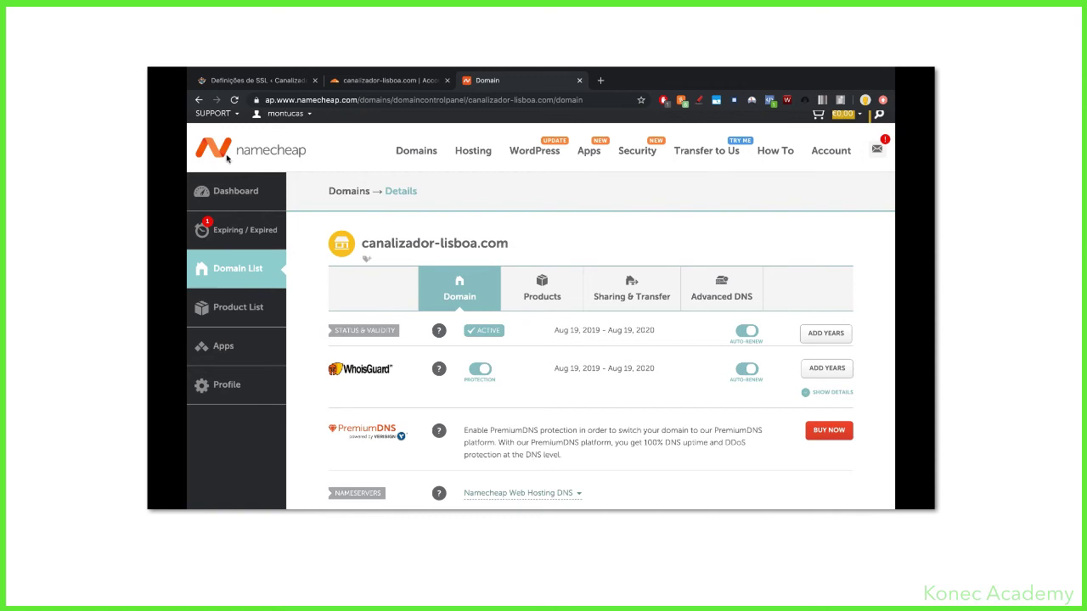
# - In Namecheap, set the nameservers option of canalizador-lisboa.com to Custom DNS
pyautogui.scroll(-3, 493, 289)
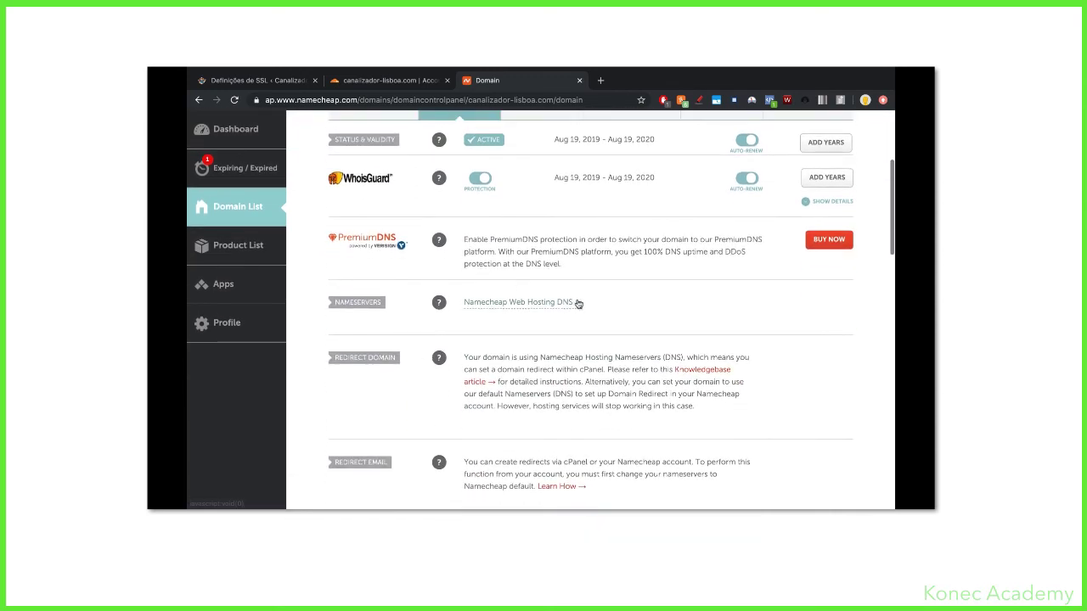
pyautogui.click(577, 303)
pyautogui.click(489, 358)
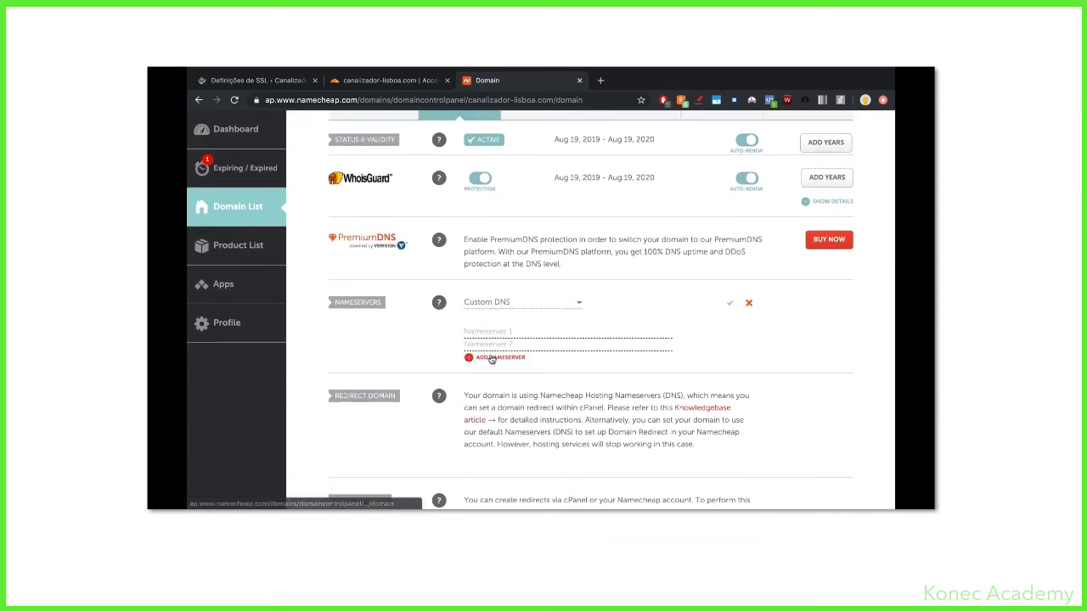
pyautogui.scroll(-1, 491, 359)
# - Copy the first nameserver, mary.ns.cloudflare.com, from Cloudflare and paste it as Nameserver 1 in Namecheap
pyautogui.click(386, 80)
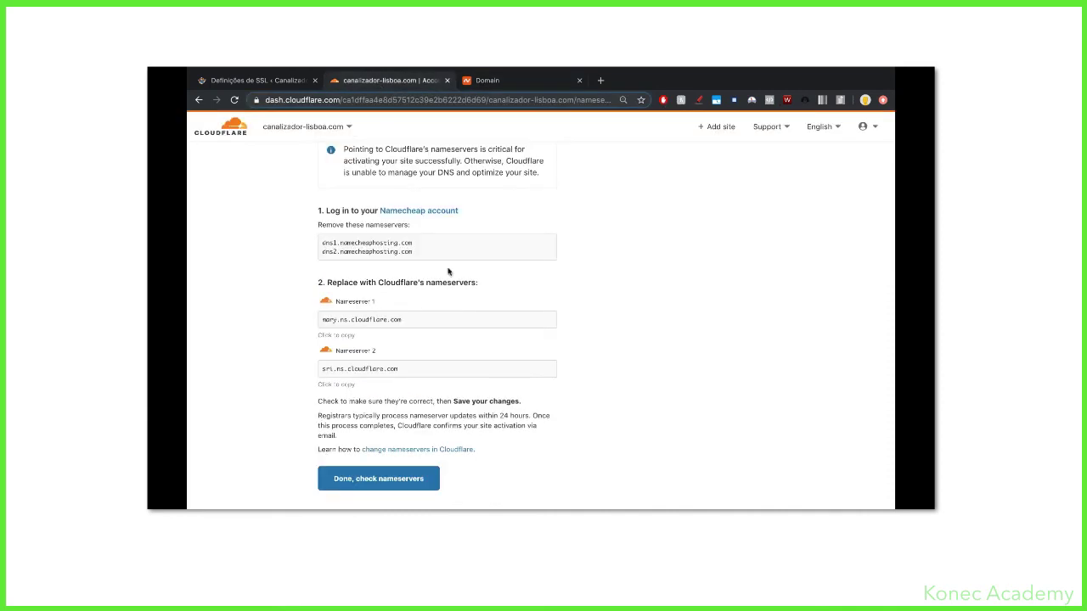
pyautogui.tripleClick(389, 243)
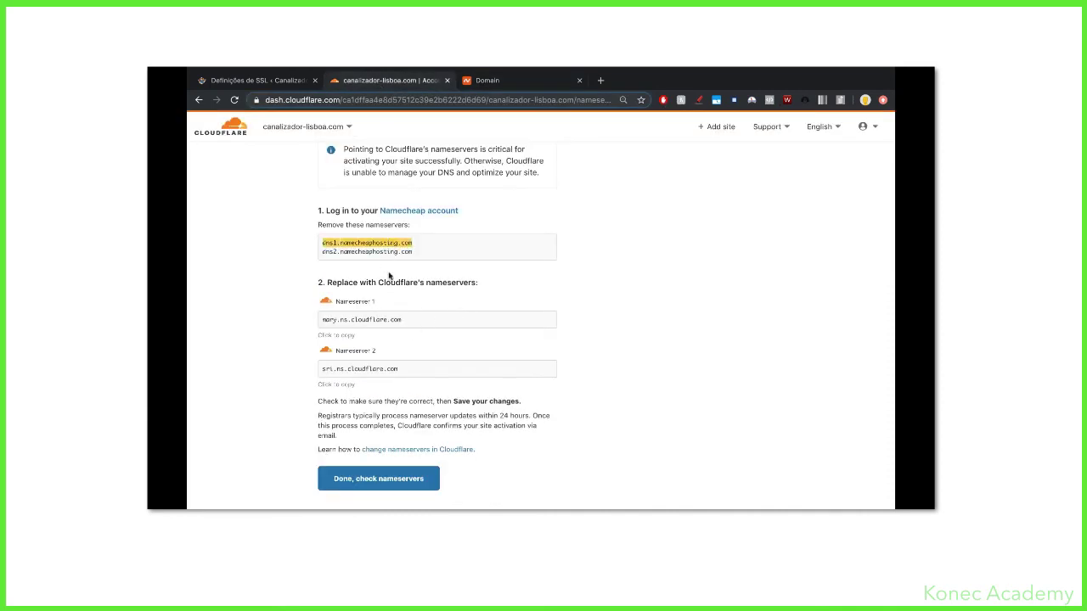
pyautogui.doubleClick(376, 318)
pyautogui.click(376, 318)
pyautogui.rightClick(375, 313)
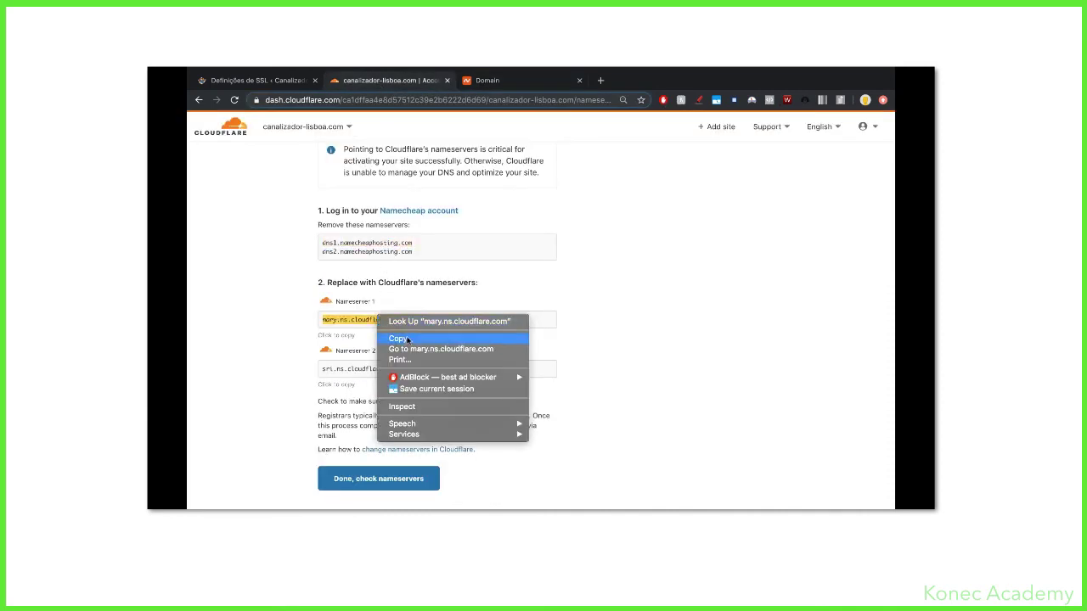
pyautogui.click(408, 338)
pyautogui.click(485, 78)
pyautogui.rightClick(508, 299)
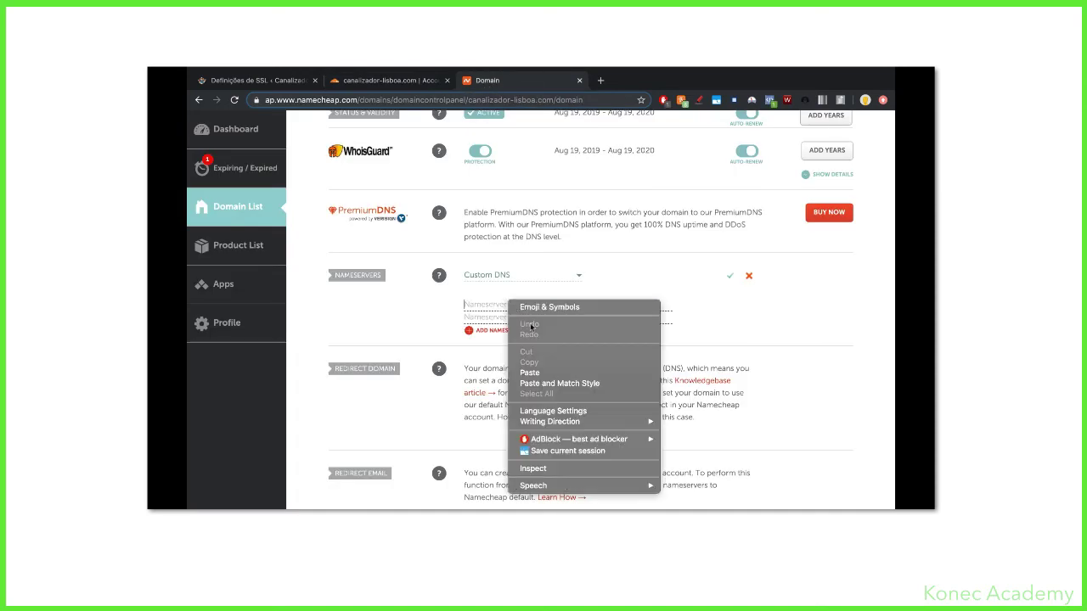
pyautogui.click(530, 373)
# - Copy the second nameserver, sri.ns.cloudflare.com, from Cloudflare into Namecheap as Nameserver 2 and save the custom DNS
pyautogui.click(348, 81)
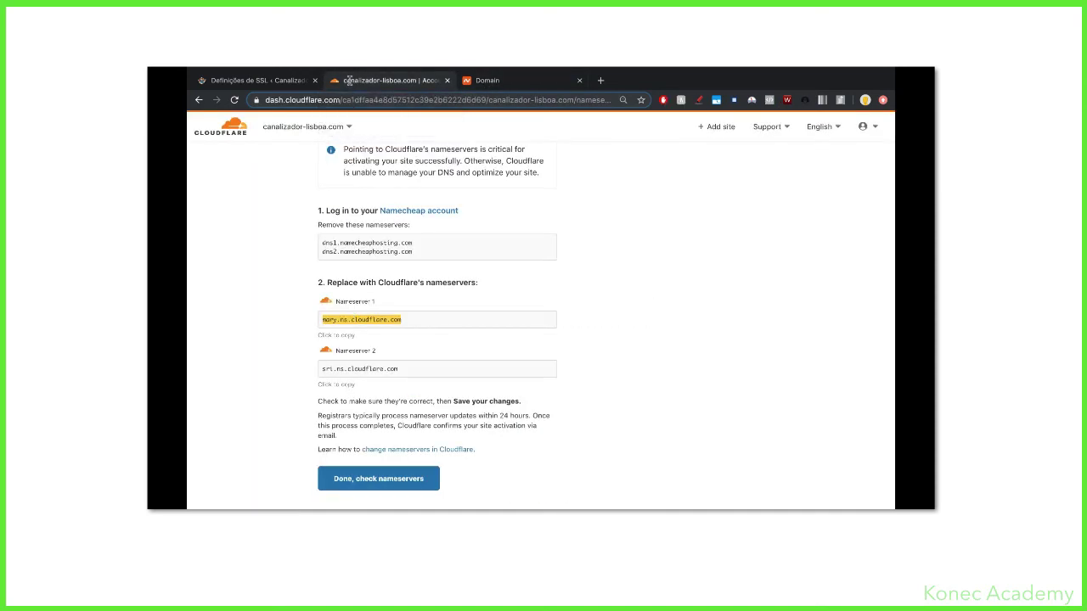
pyautogui.click(363, 369)
pyautogui.rightClick(363, 368)
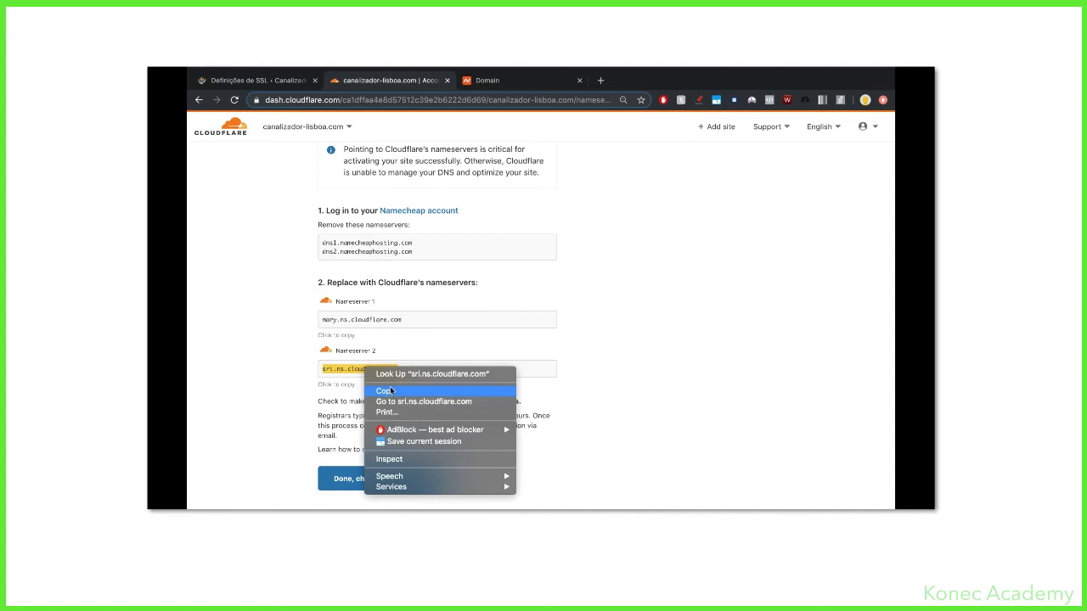
pyautogui.click(391, 390)
pyautogui.click(486, 79)
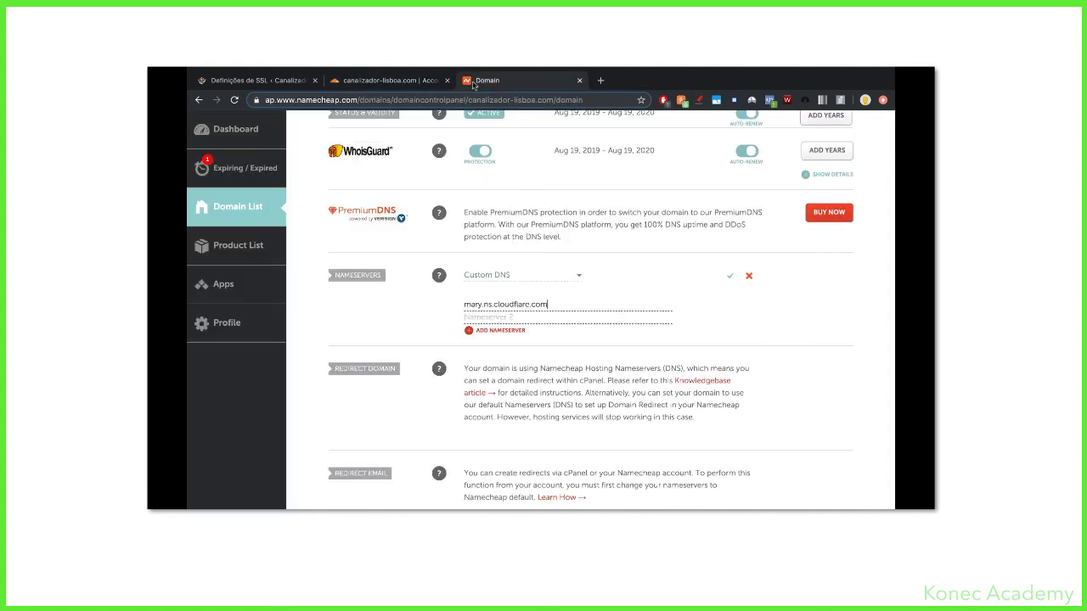
pyautogui.rightClick(499, 317)
pyautogui.click(521, 386)
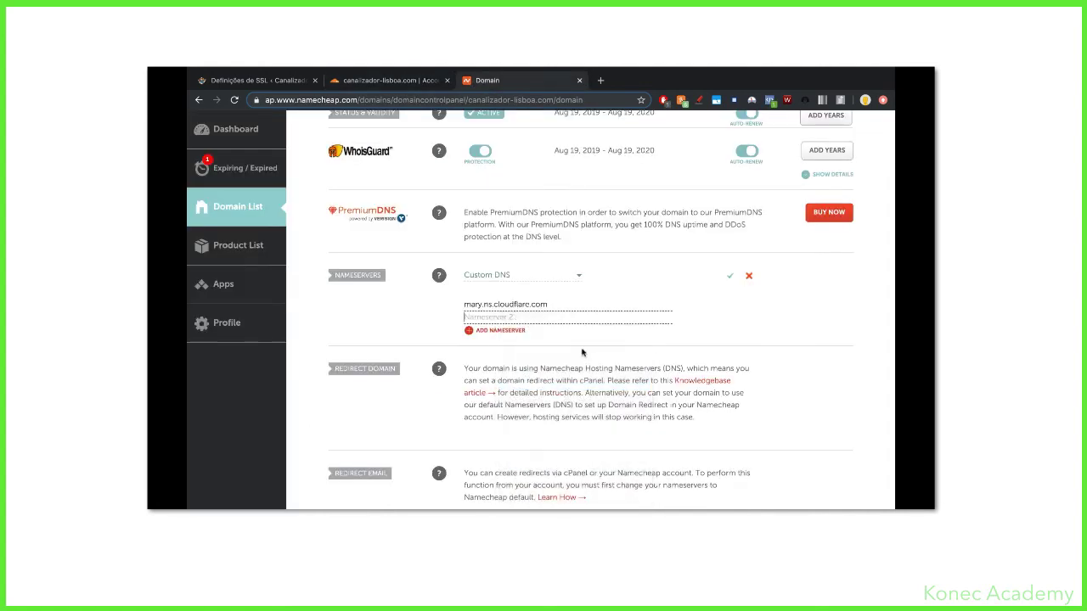
pyautogui.click(728, 278)
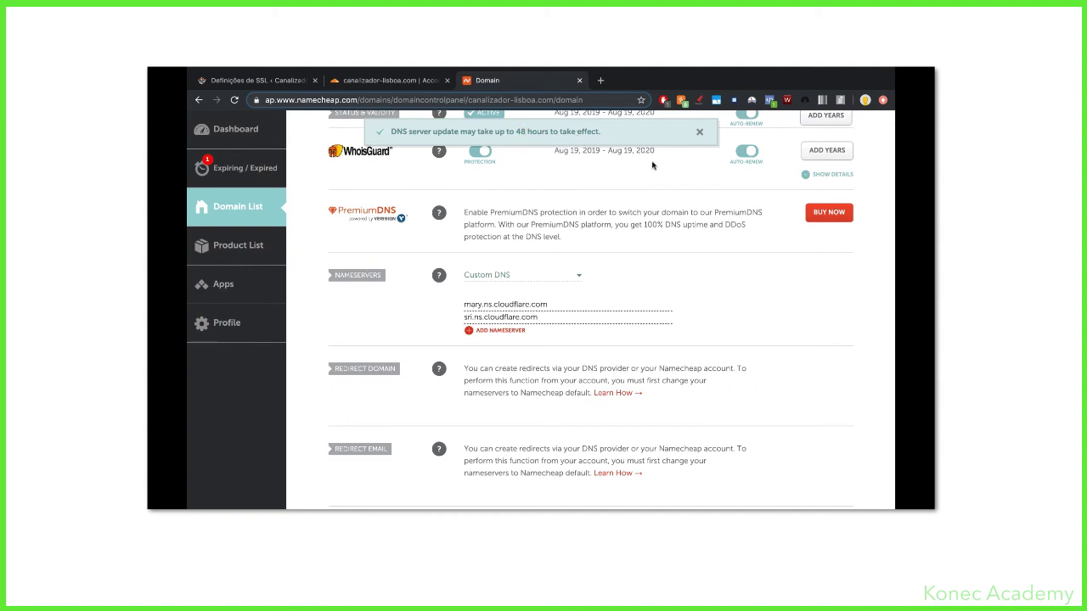
# - Return to Cloudflare, finish the nameserver setup and request an immediate re-check of the nameservers
pyautogui.scroll(3, 645, 176)
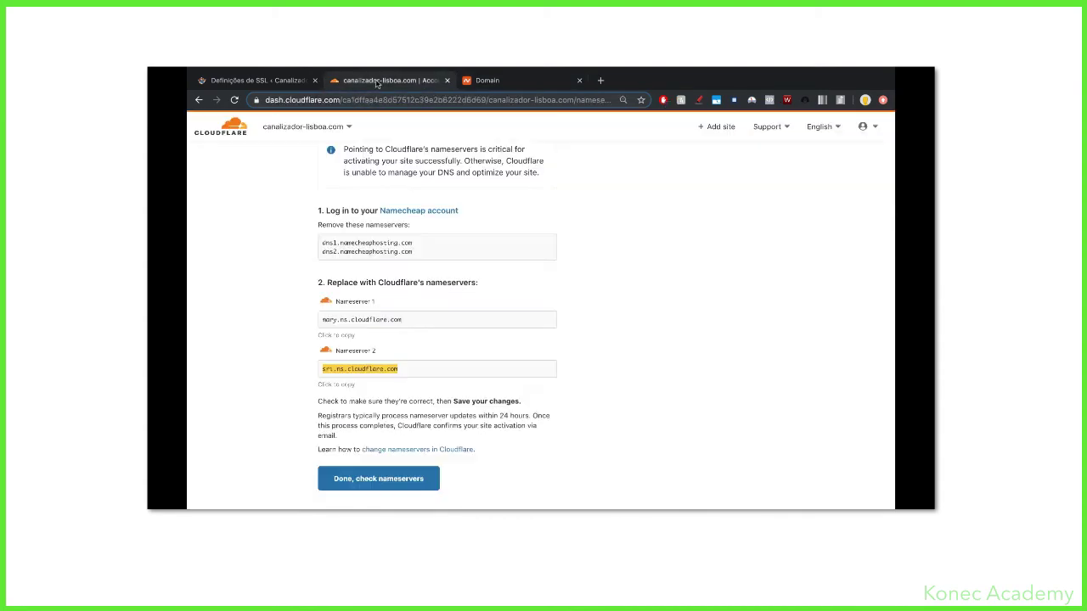
pyautogui.click(391, 481)
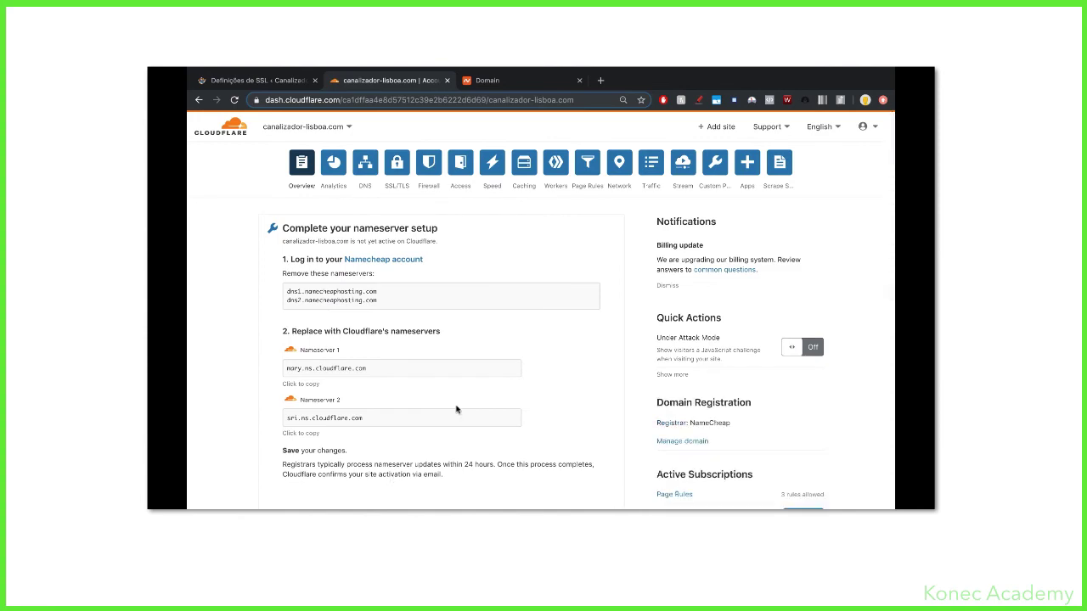
pyautogui.scroll(-3, 487, 373)
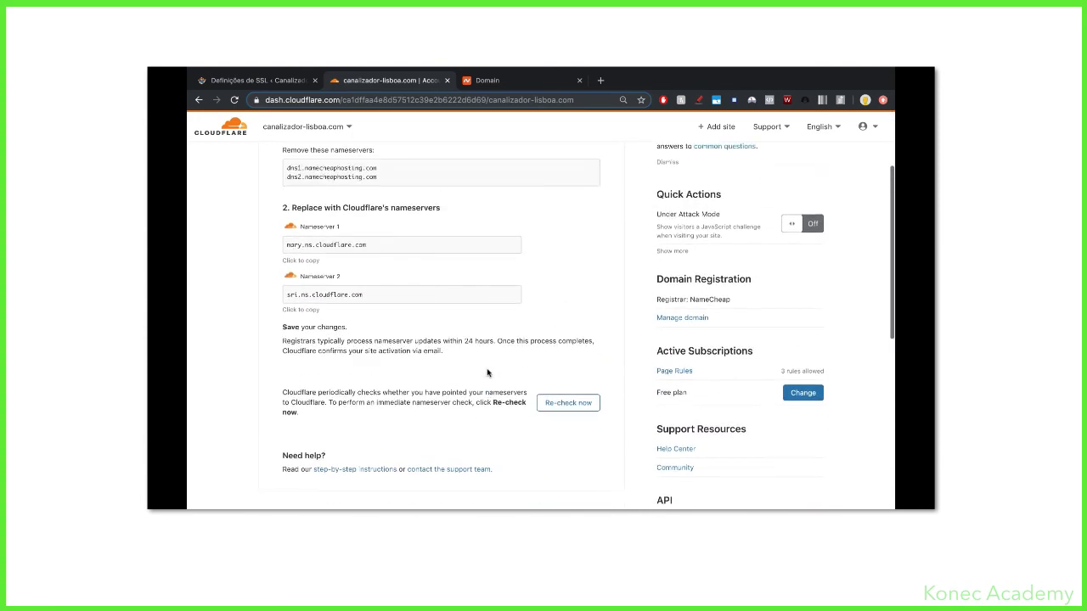
pyautogui.click(553, 406)
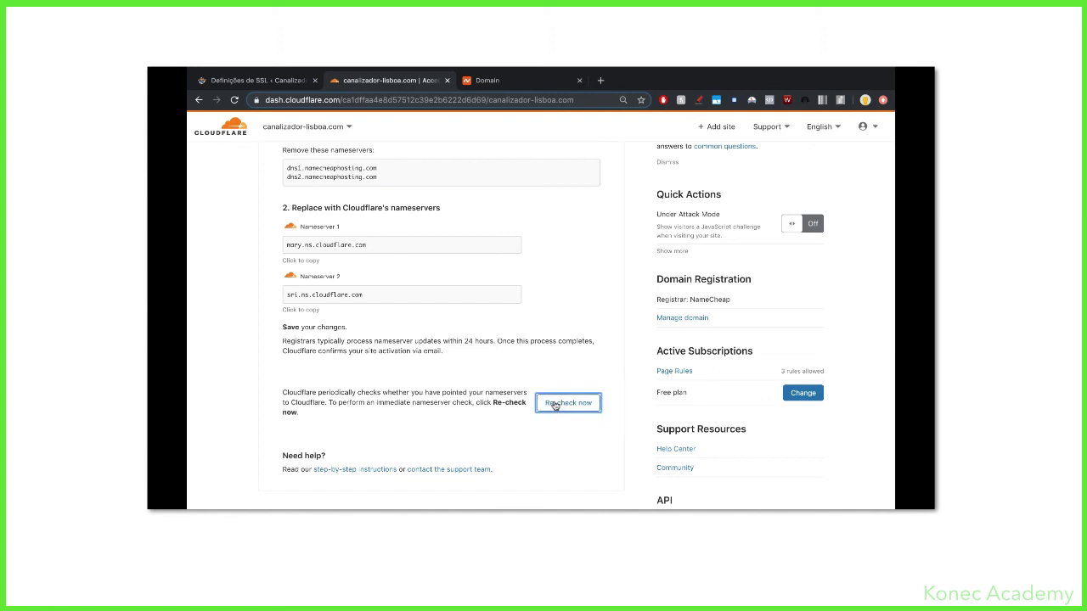
pyautogui.scroll(-1, 555, 405)
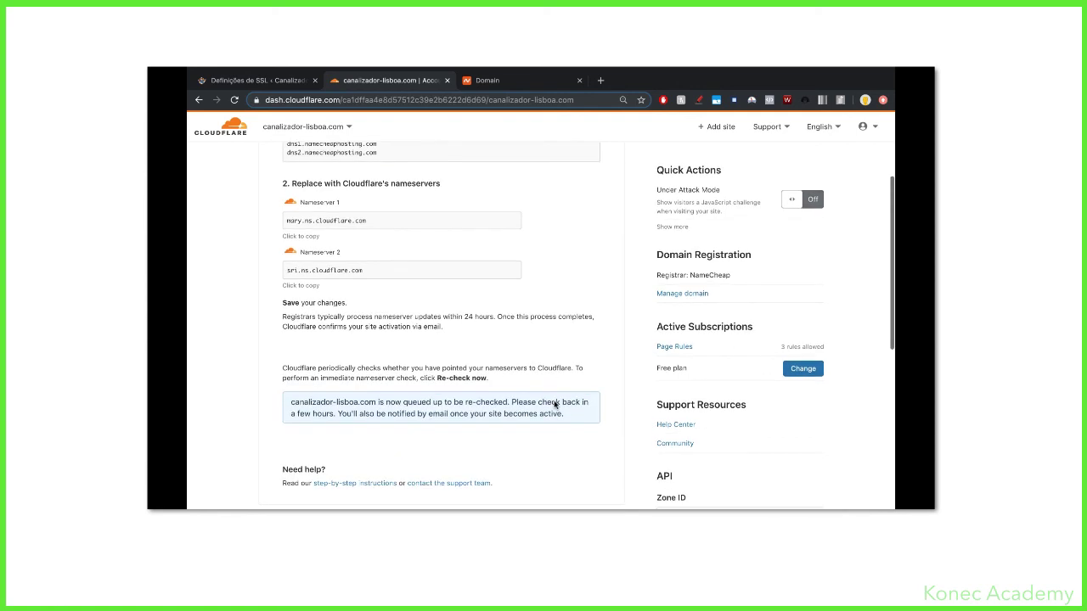